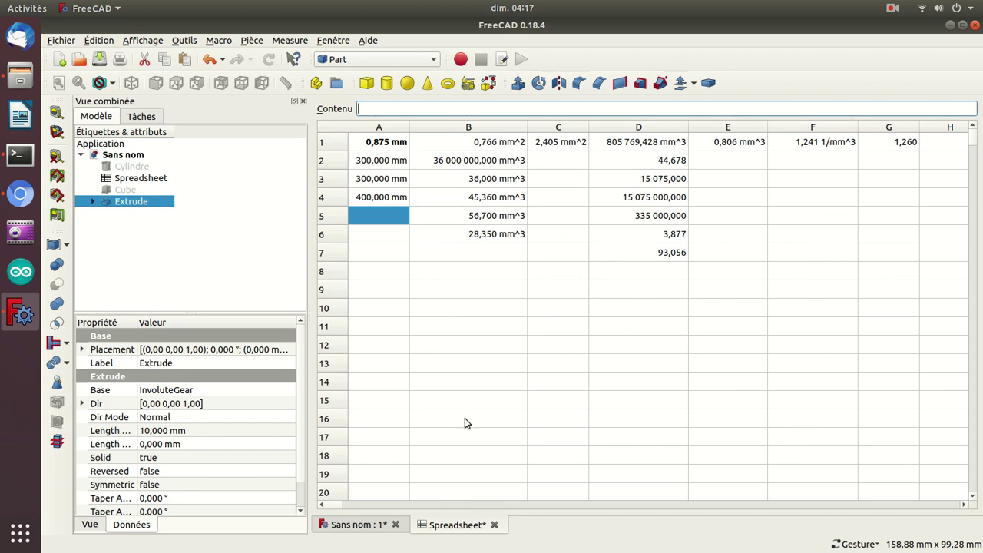
Check the gear model, then enter =Extrude.Shape.Volume in cell A5.
click(367, 527)
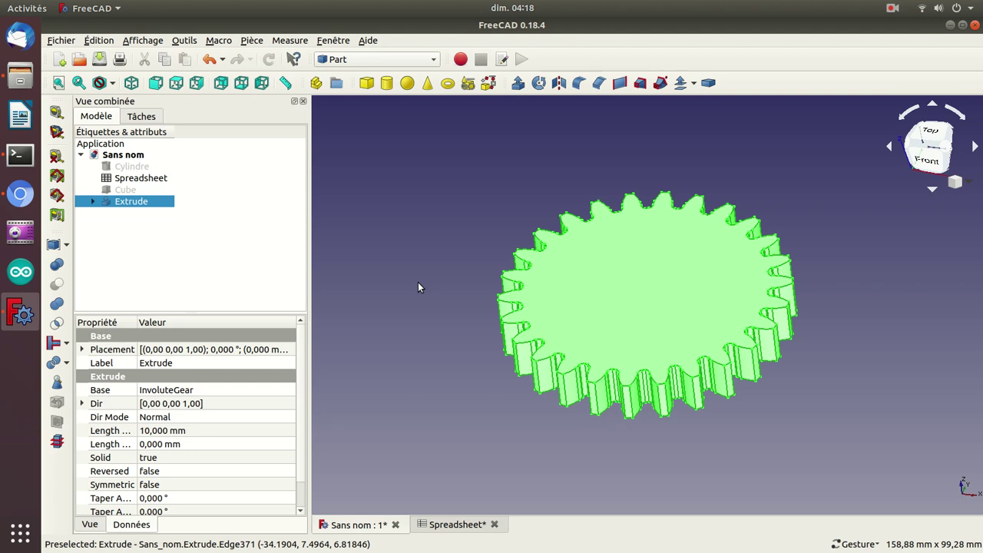
click(439, 528)
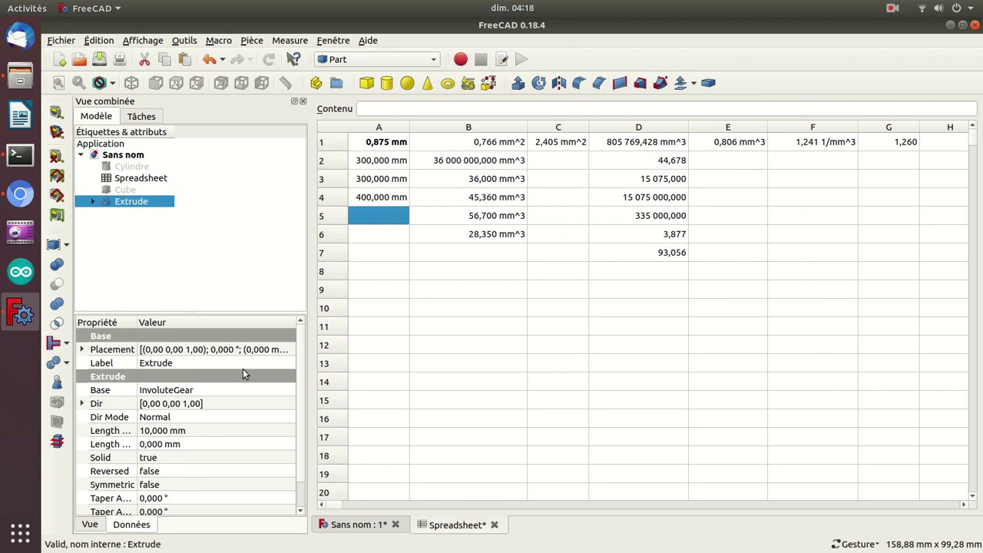
click(356, 527)
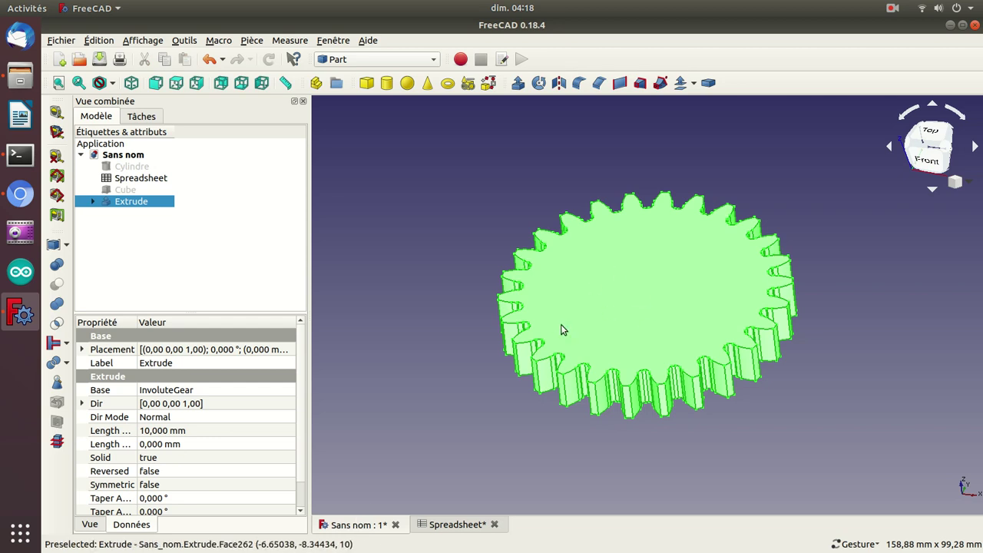
click(446, 526)
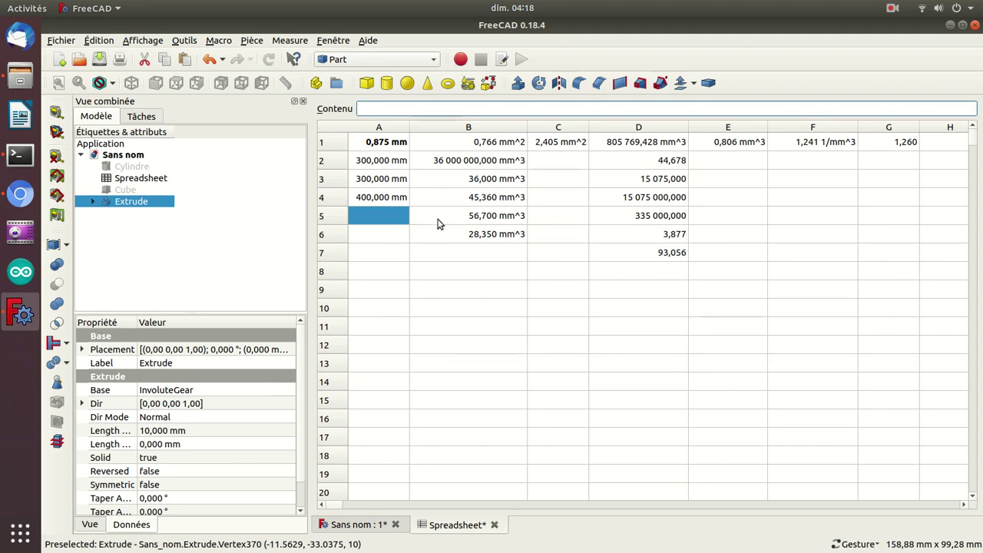
text(=Extrude.Shape.Volume)
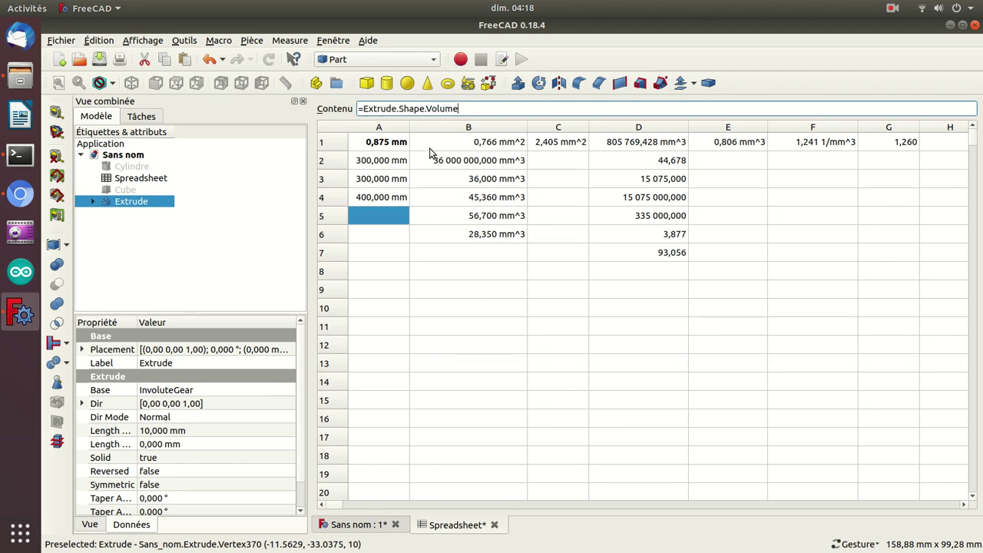
key(Return)
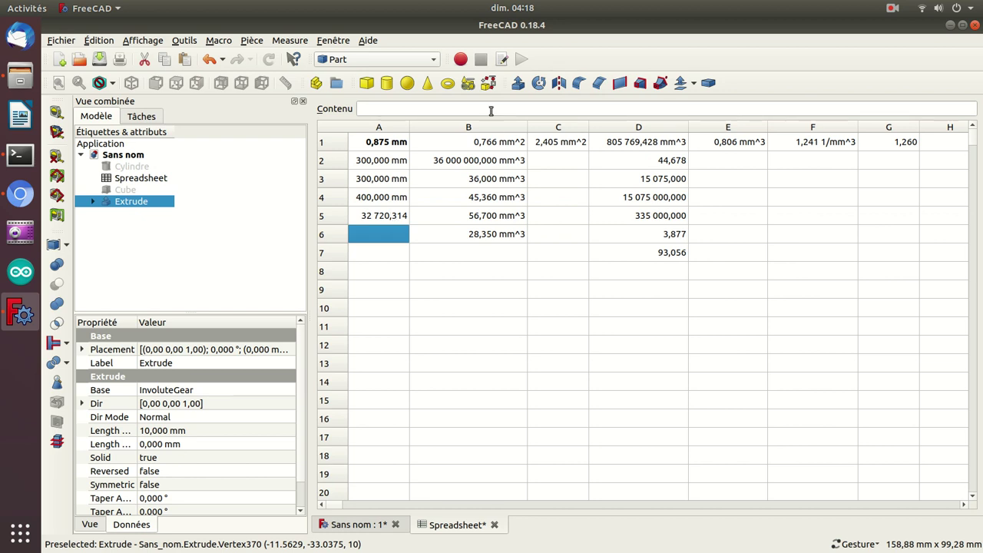
Enter the same =Extrude.Shape.Volume formula in A6, showing 32 720,314.
click(441, 104)
text(=Extrude.Shape.Volume)
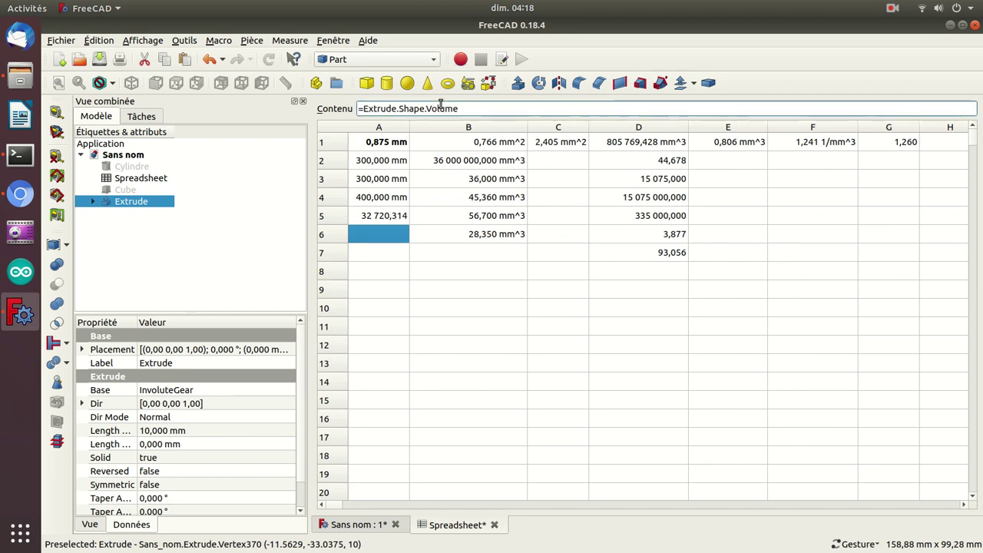
key(Return)
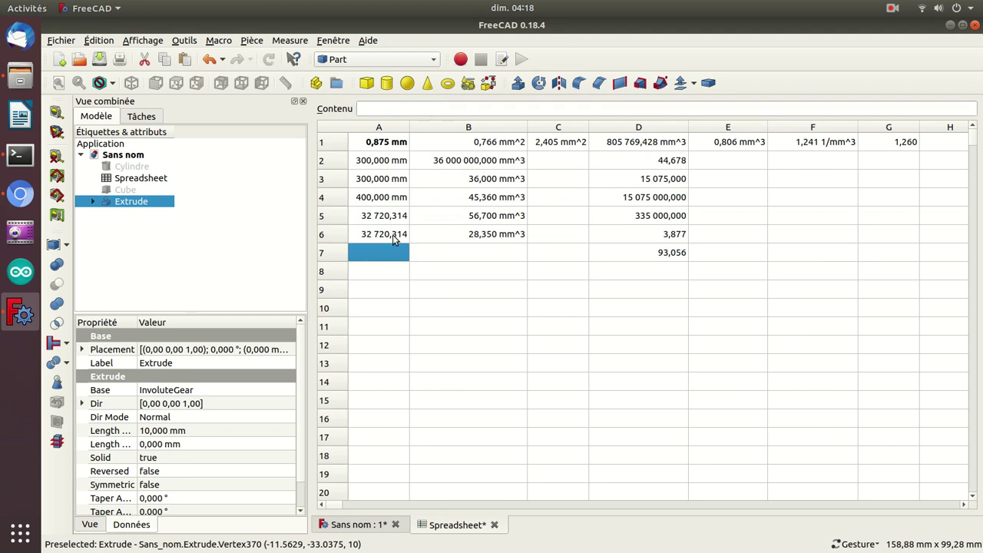
click(392, 234)
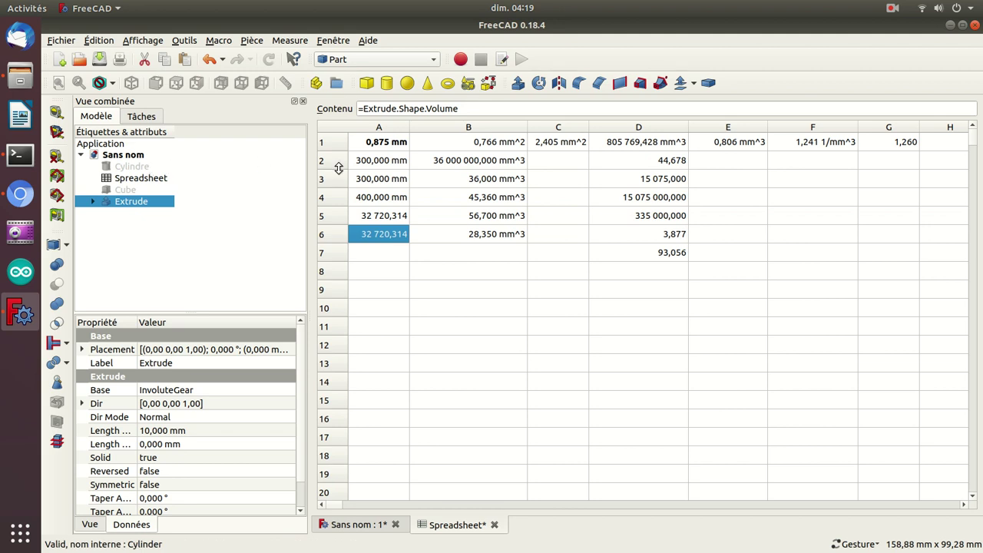
Replace Extrude with Cylindre in A6's formula so it reads =Cylindre.Shape.Volume (805 769,428).
click(395, 109)
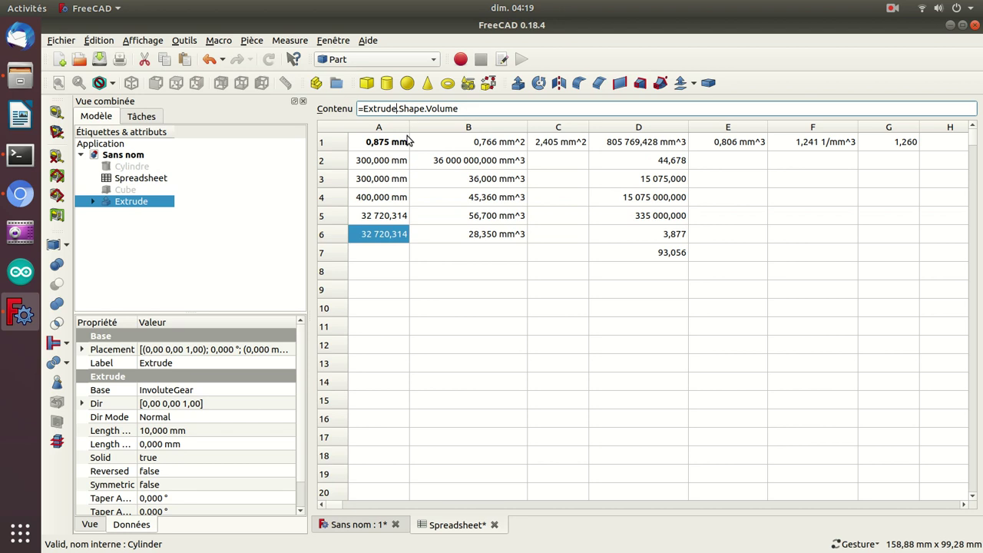
key(BackSpace)
key(BackSpace)
key(BackSpace)
key(BackSpace)
key(BackSpace)
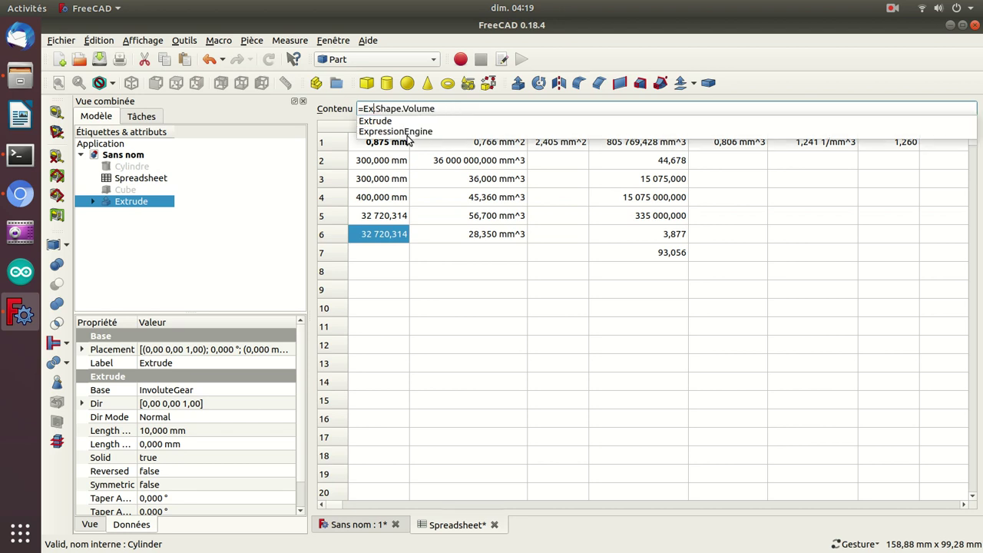
key(BackSpace)
key(BackSpace)
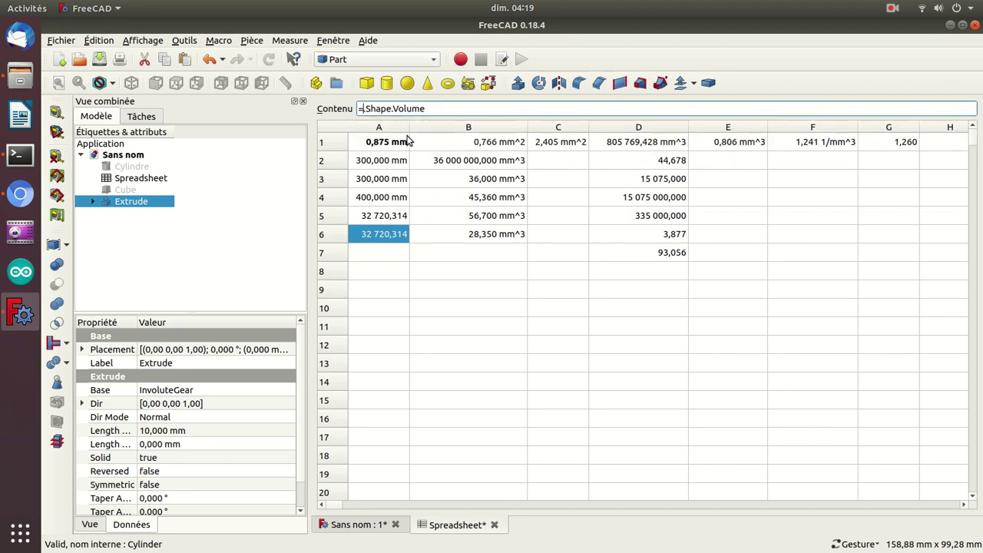
text(Cylin)
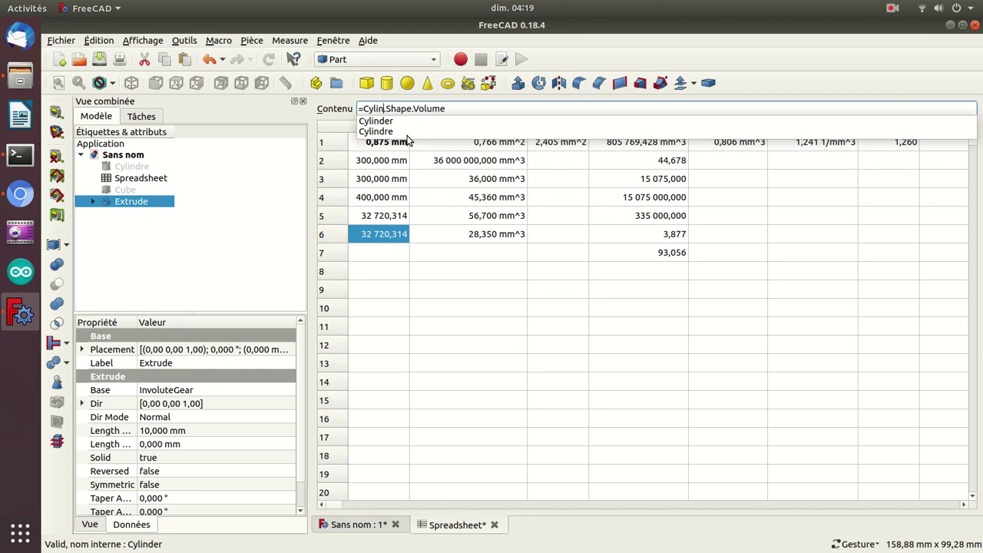
text(dre)
key(Escape)
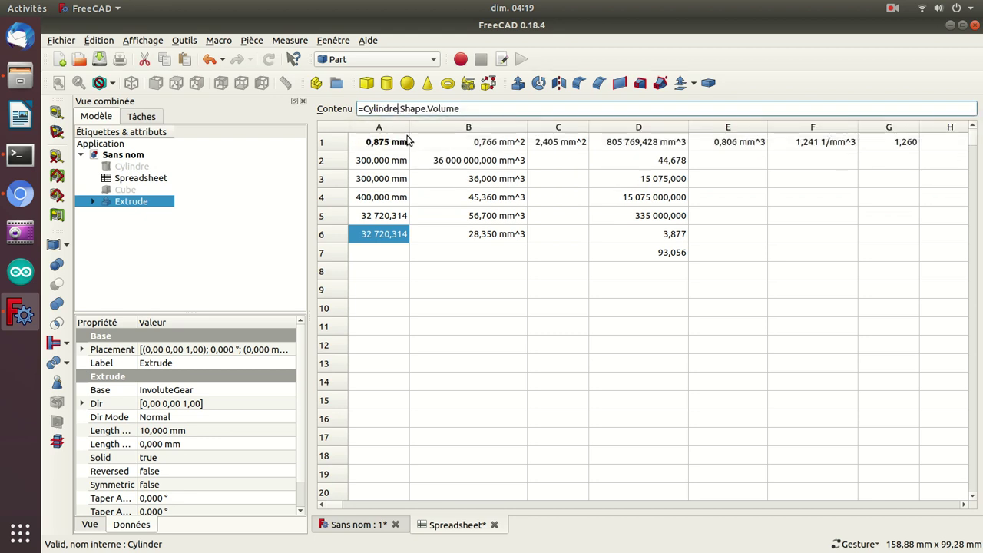
key(Return)
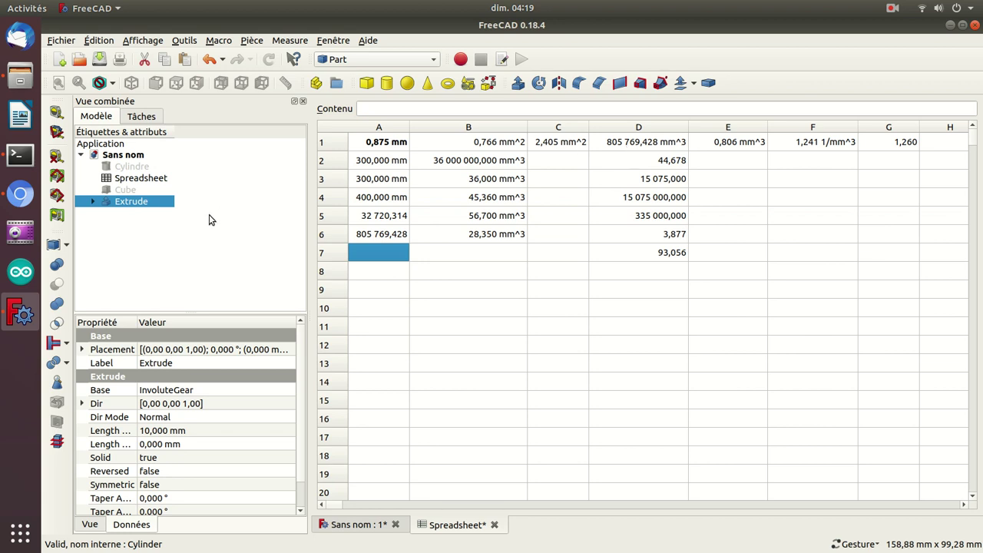
Open the Documents folder in the file manager and play dcdl.mp3.
click(21, 75)
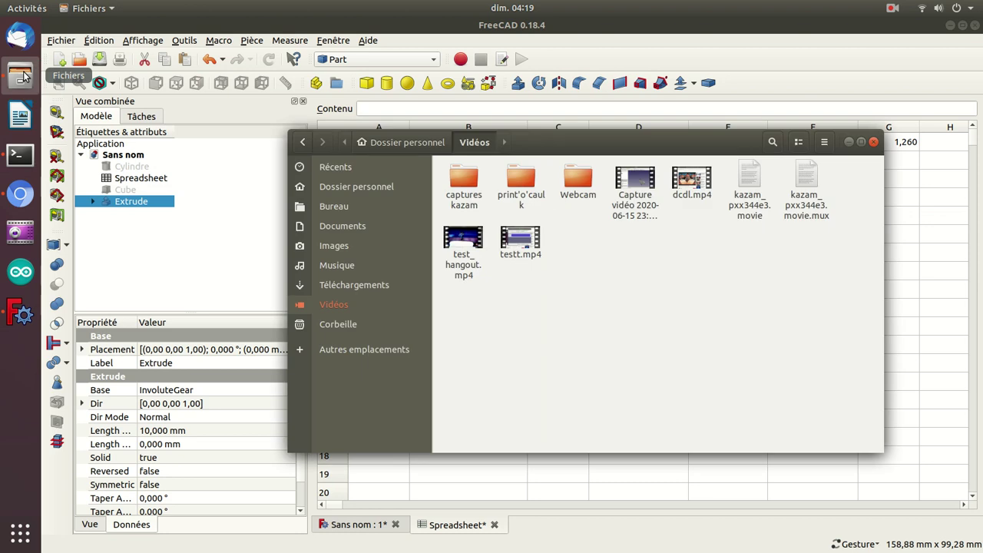
click(345, 229)
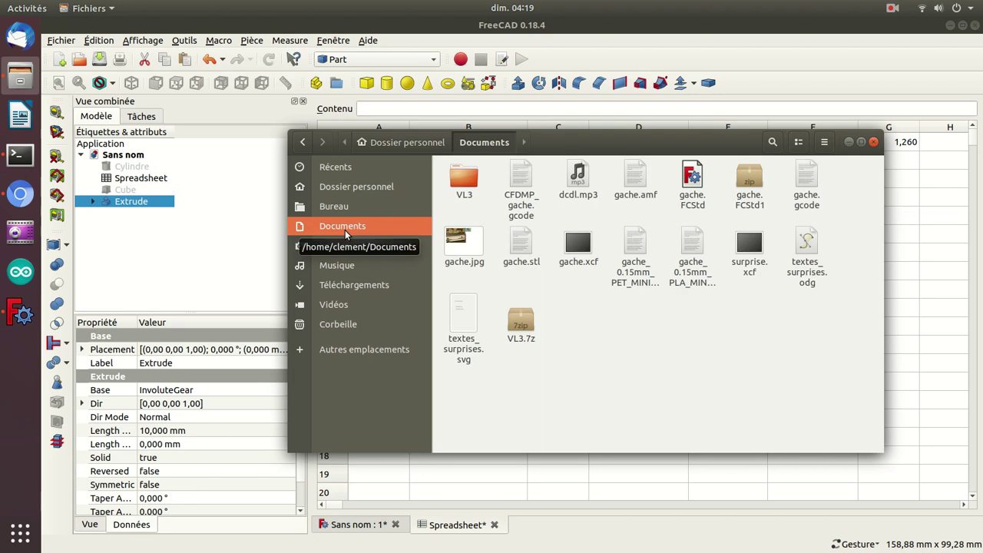
double_click(582, 182)
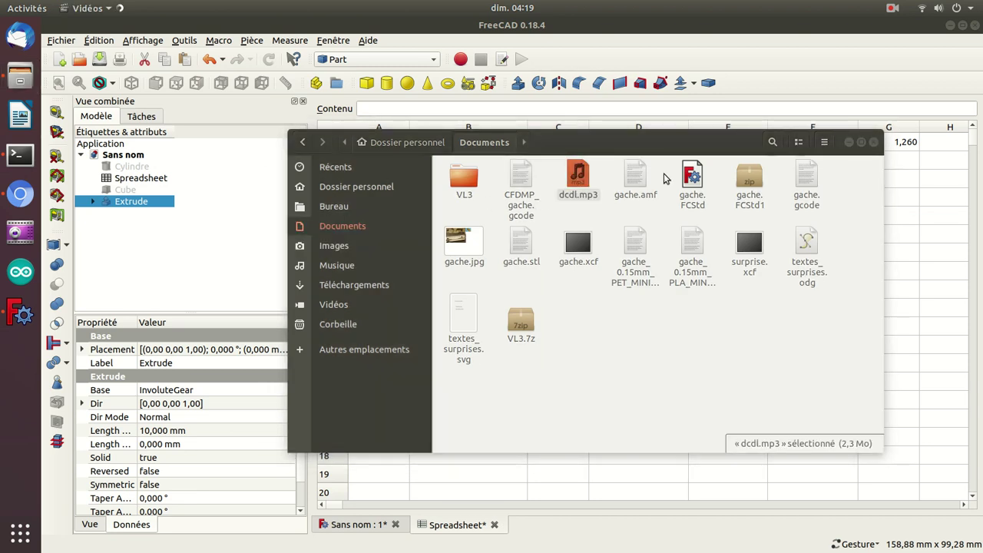
Turn dcdl.mp3's playback volume down to about a quarter and close the player.
key(XF86AudioRaiseVolume)
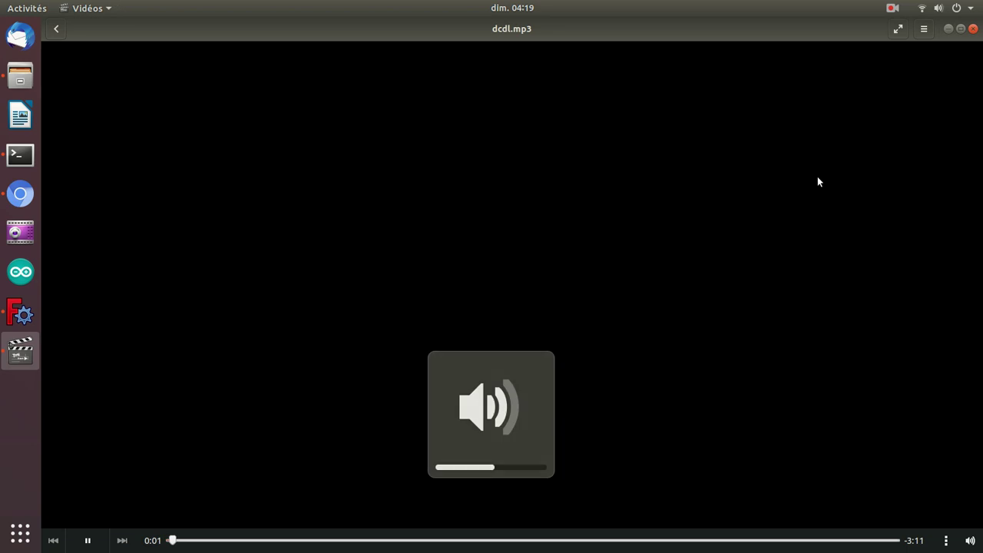
key(XF86AudioLowerVolume)
key(XF86AudioLowerVolume)
key(XF86AudioLowerVolume)
key(XF86AudioLowerVolume)
key(XF86AudioRaiseVolume)
key(XF86AudioRaiseVolume)
key(XF86AudioRaiseVolume)
key(XF86AudioRaiseVolume)
key(XF86AudioLowerVolume)
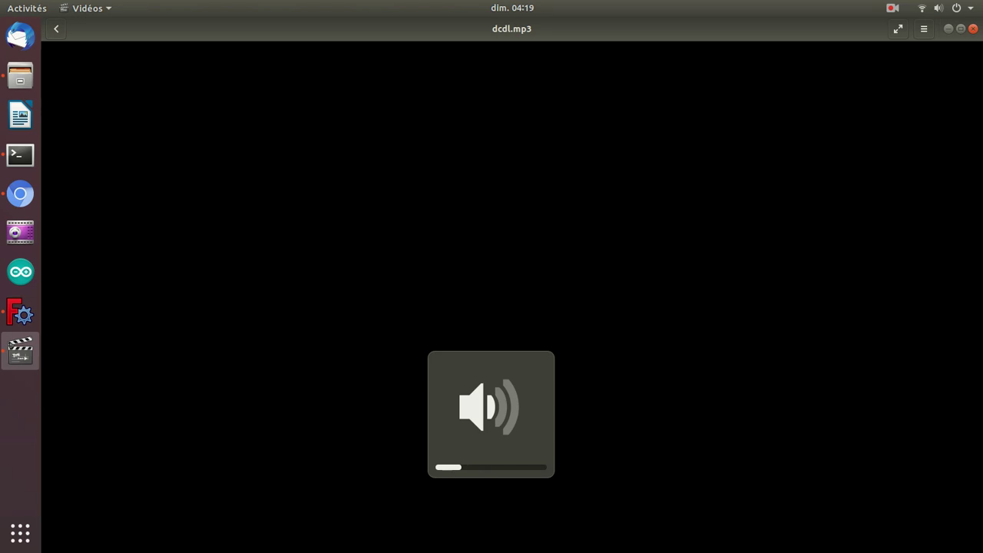
click(948, 29)
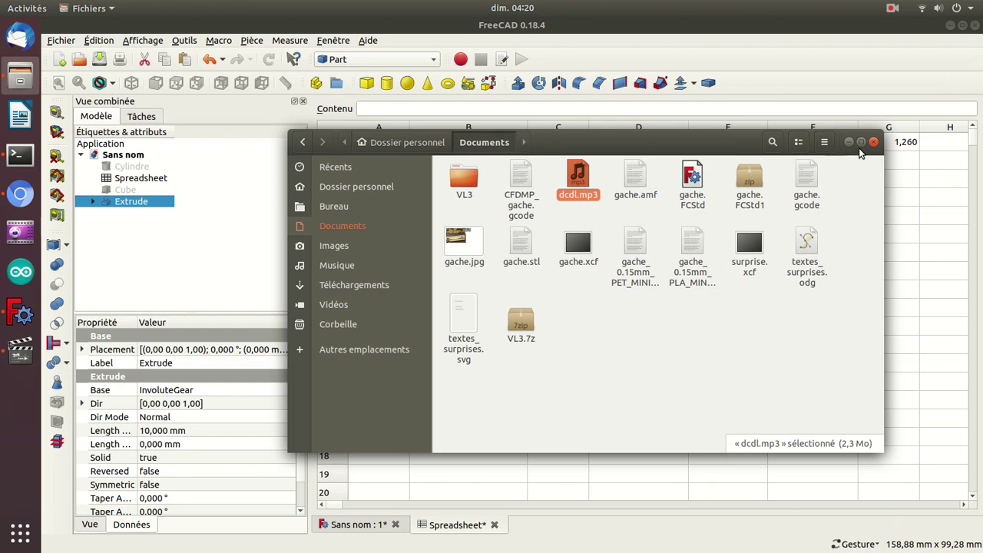
Close the Files window and select cell E5 in the volume spreadsheet.
click(873, 141)
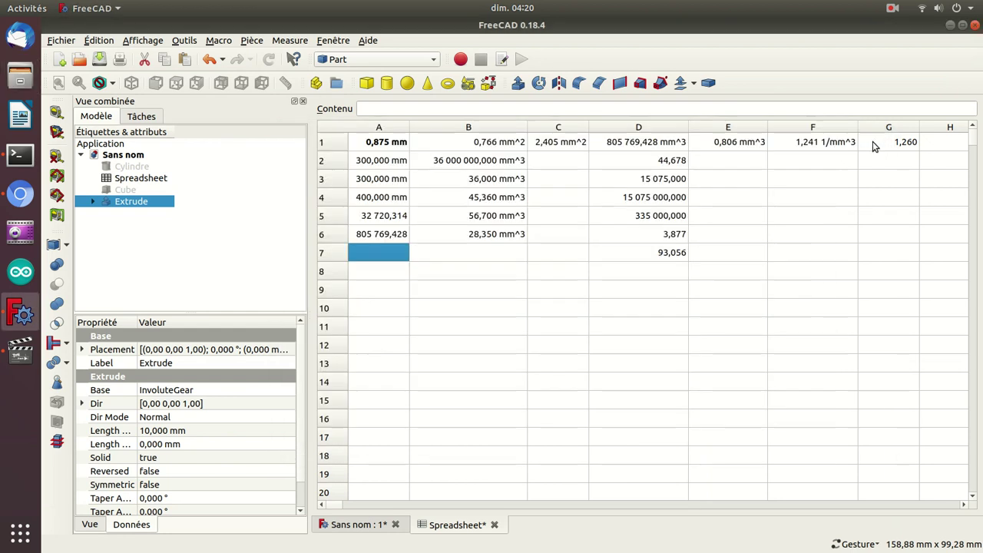
click(733, 222)
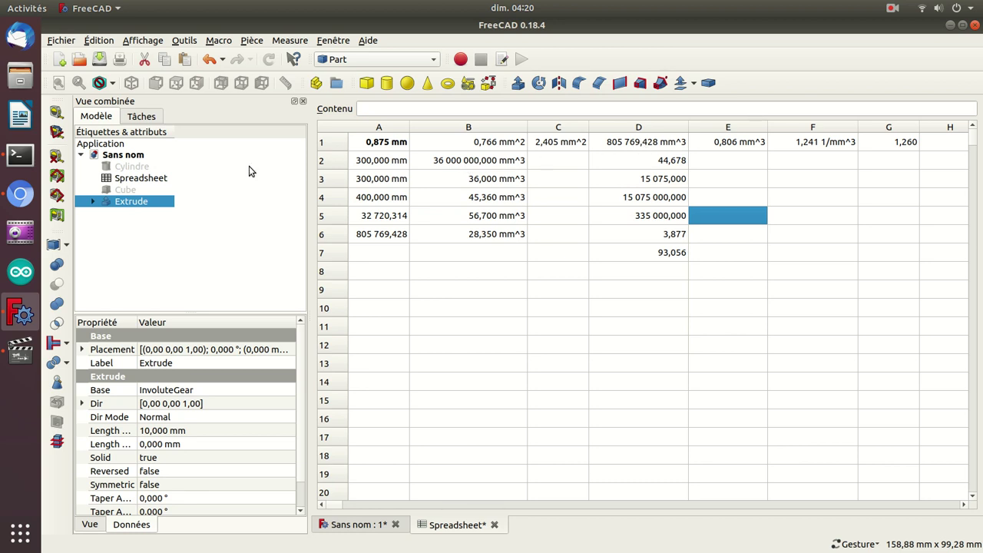
Unhide the 300 × 300 × 400 mm Cube and zoom out to see it beside the gear.
click(119, 191)
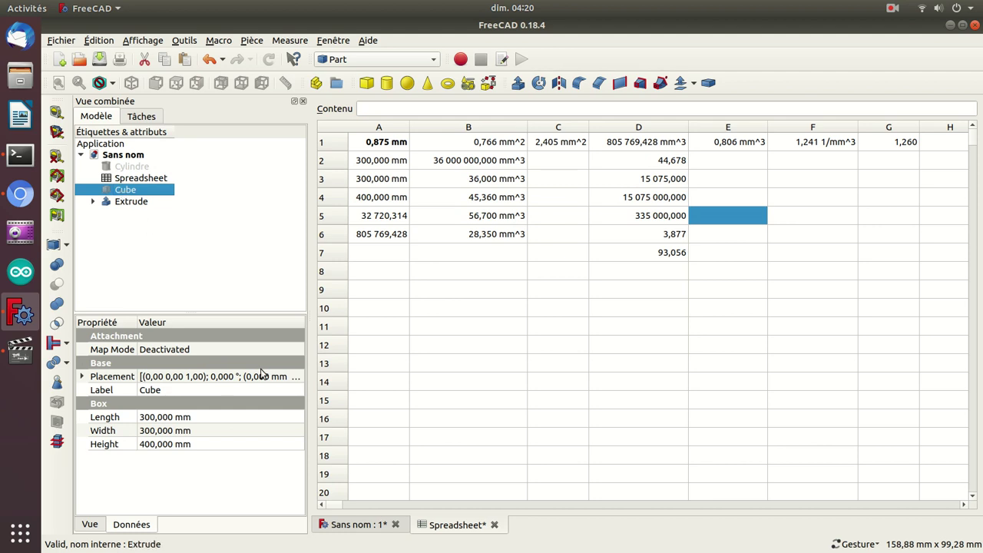
click(377, 524)
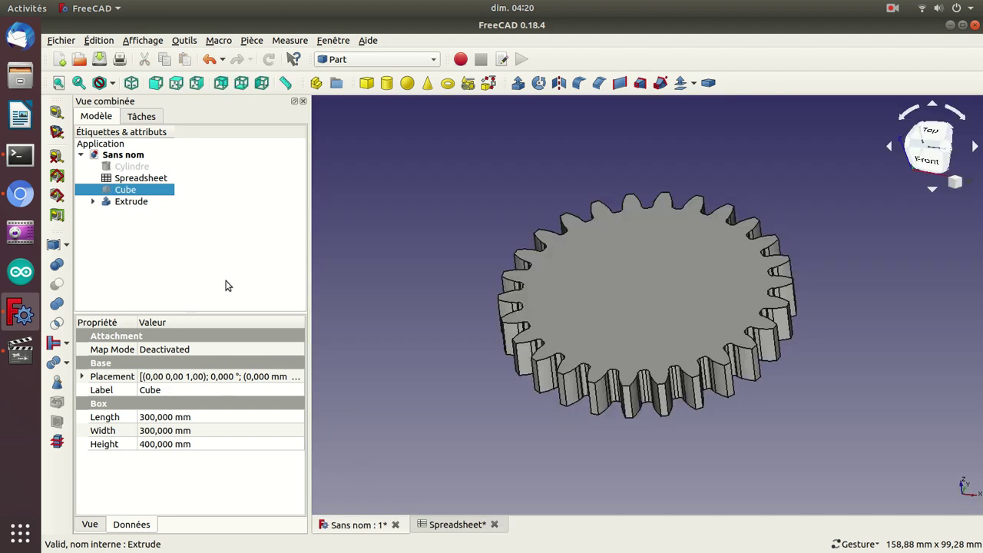
key(space)
scroll(407, 277, down, 1)
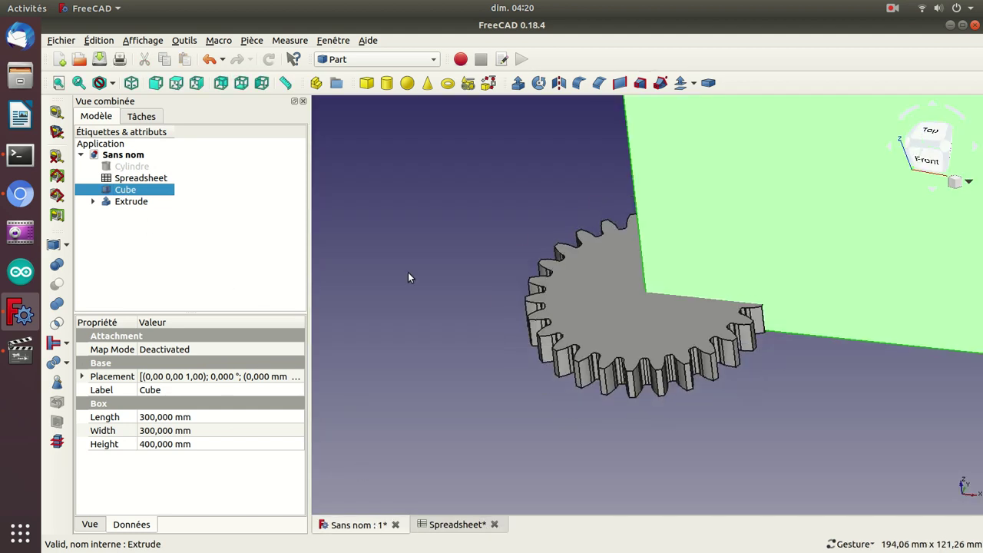
click(408, 273)
scroll(409, 273, down, 2)
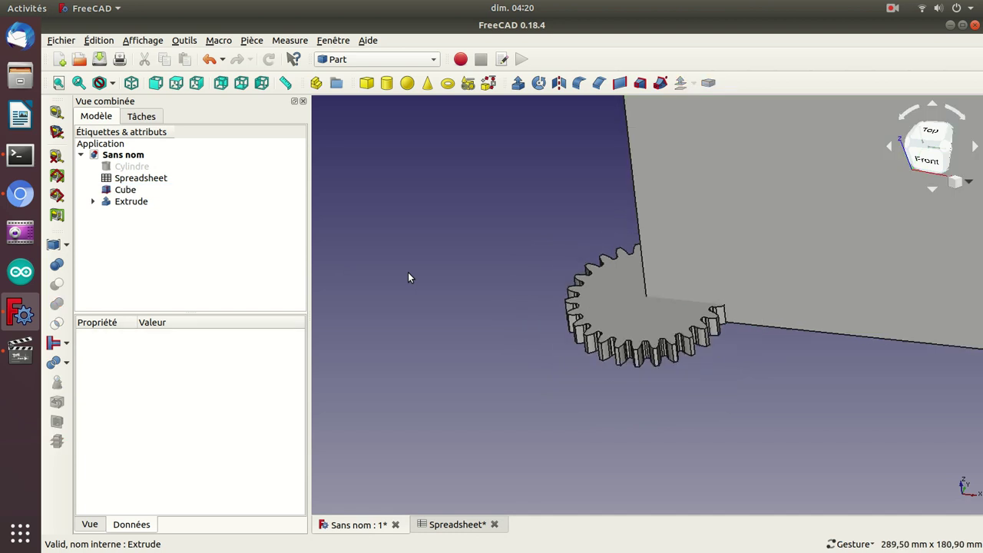
scroll(408, 273, down, 3)
scroll(408, 277, down, 5)
scroll(407, 273, up, 1)
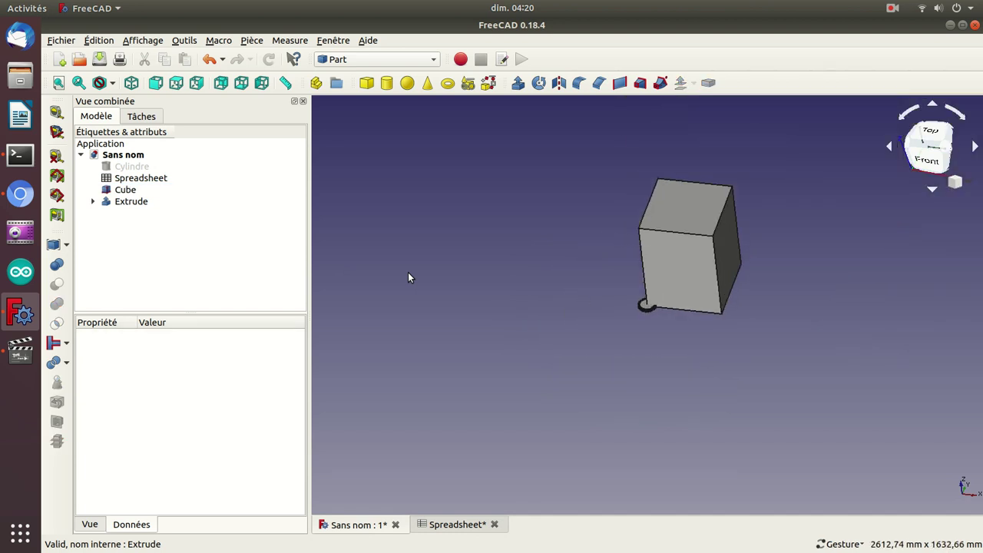
scroll(408, 272, up, 2)
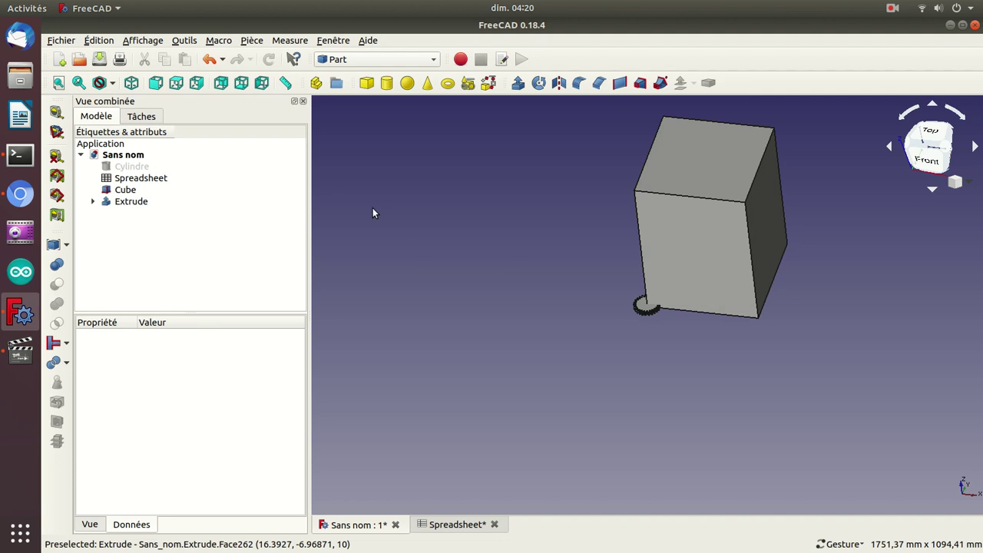
click(449, 525)
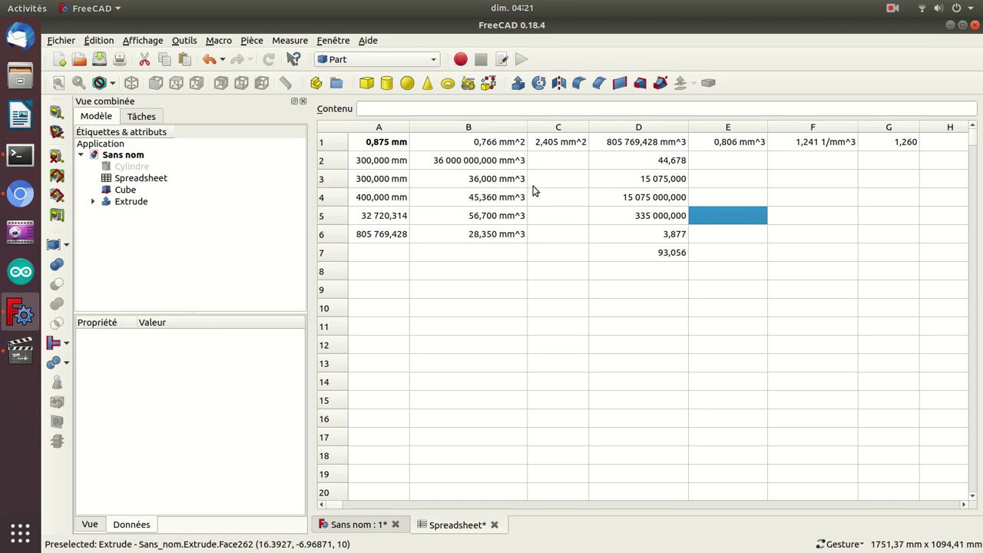
click(492, 218)
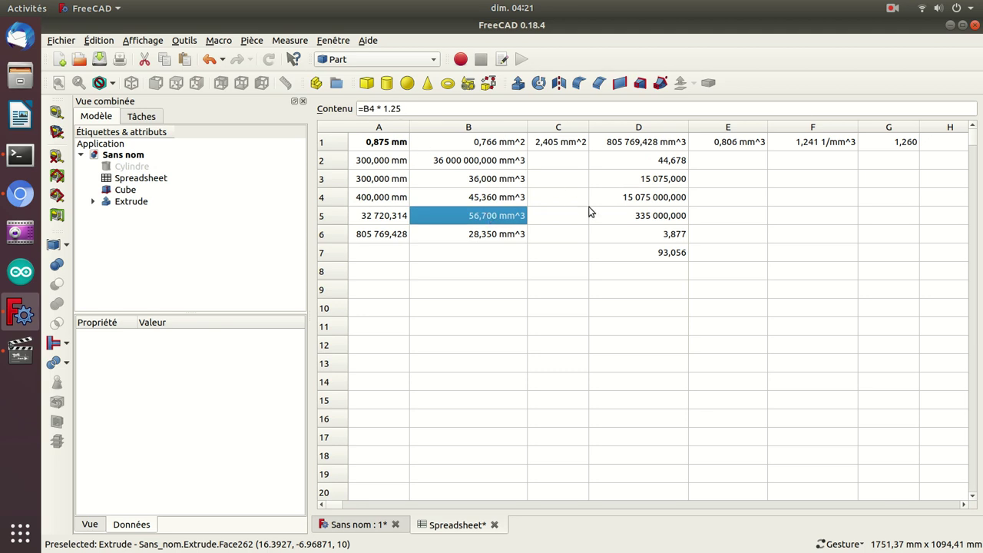
click(490, 236)
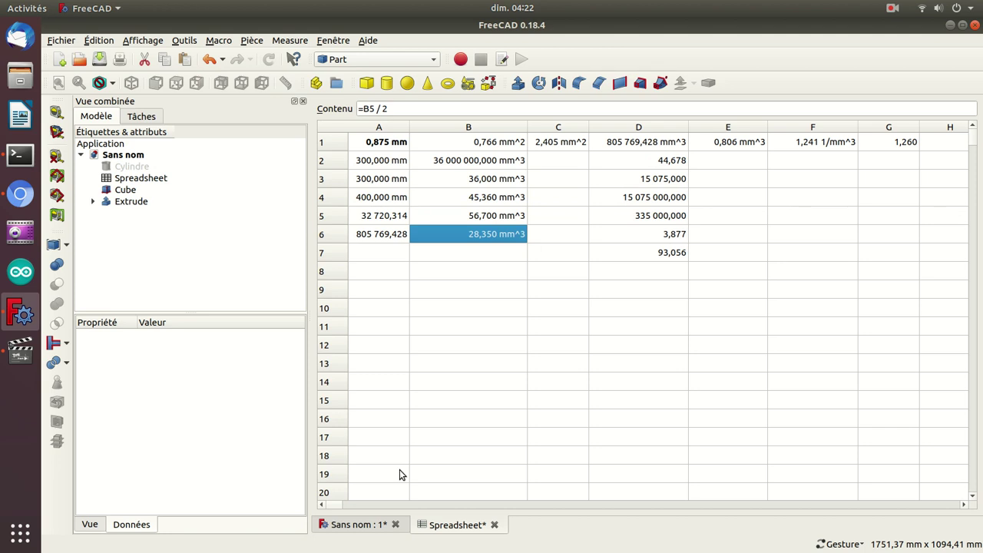
click(369, 525)
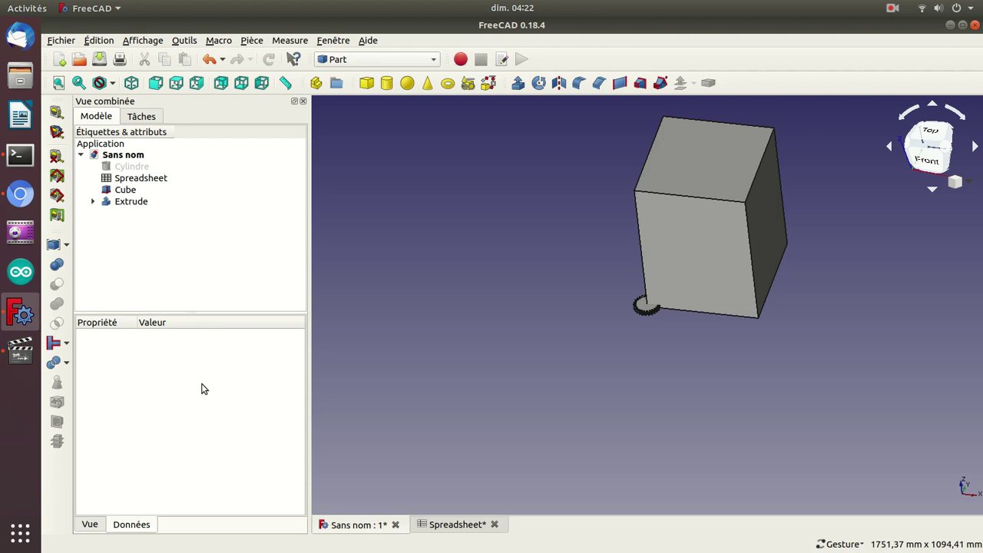
click(134, 167)
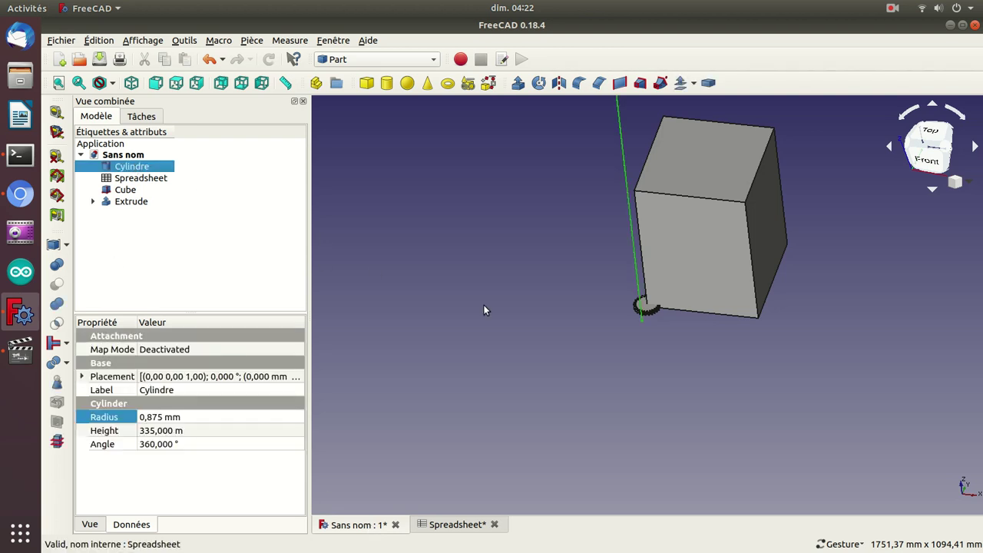
key(v)
key(s)
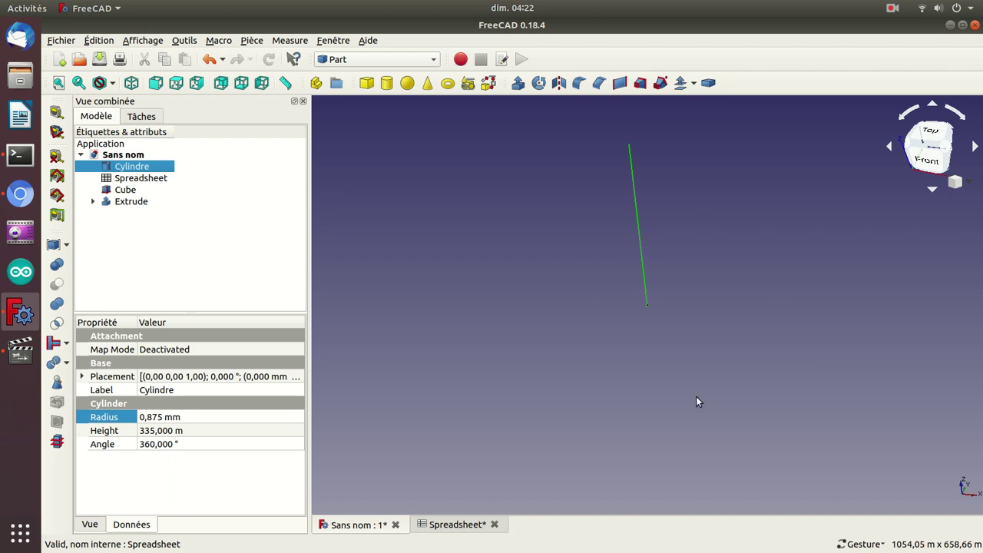
key(Down)
click(701, 205)
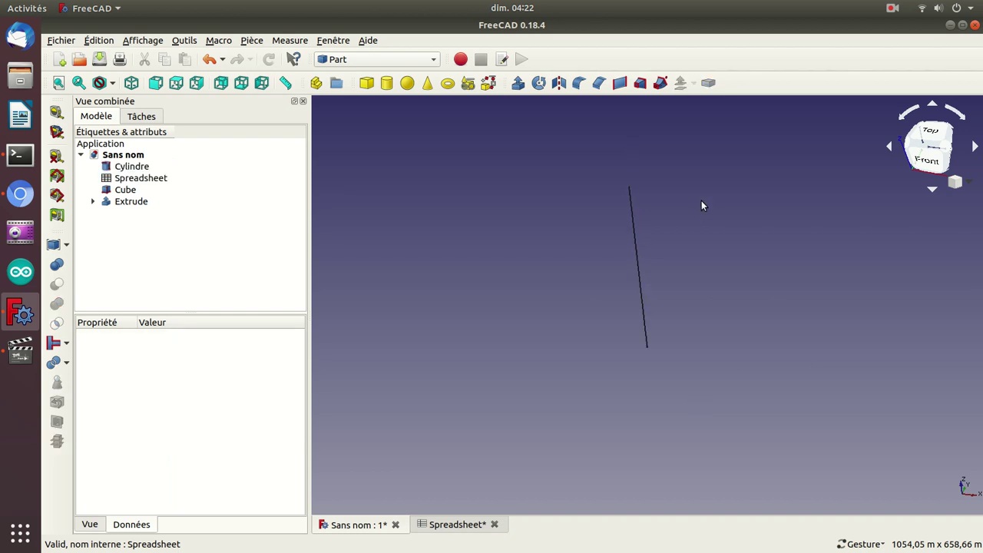
scroll(701, 205, up, 4)
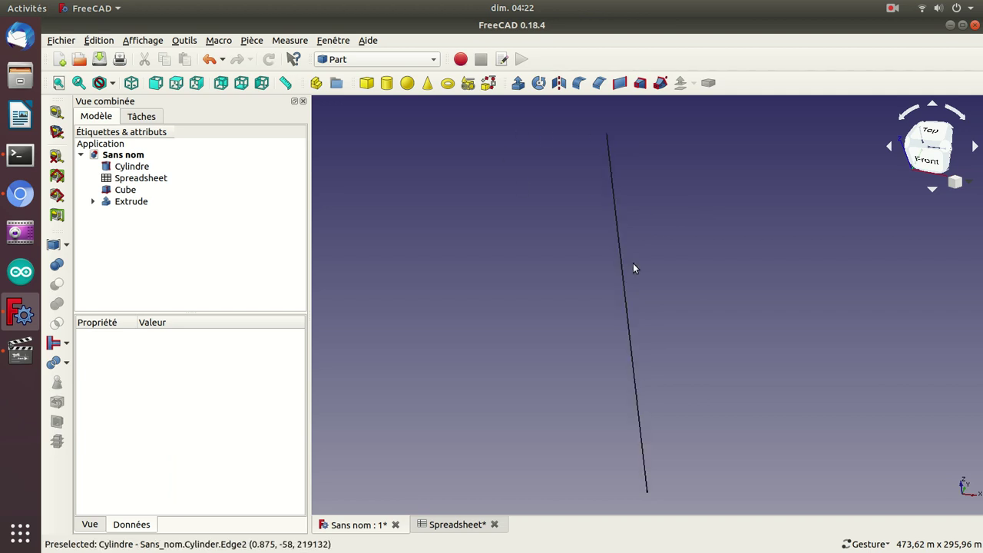
click(455, 525)
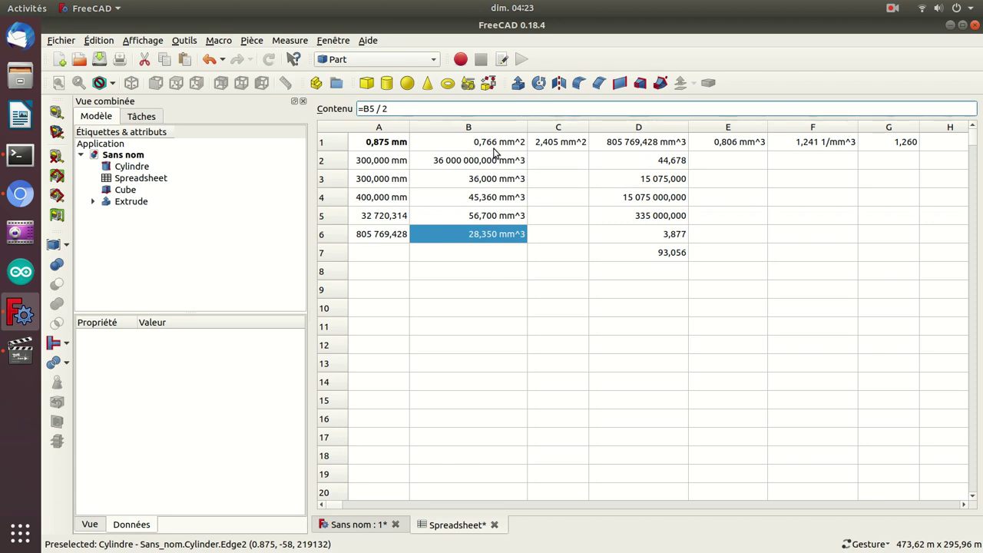
click(375, 143)
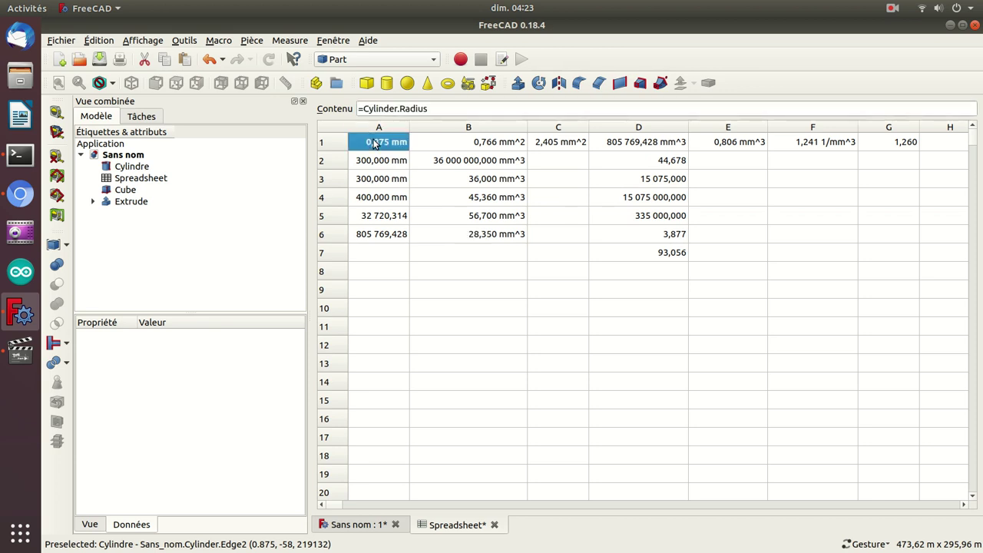
click(112, 169)
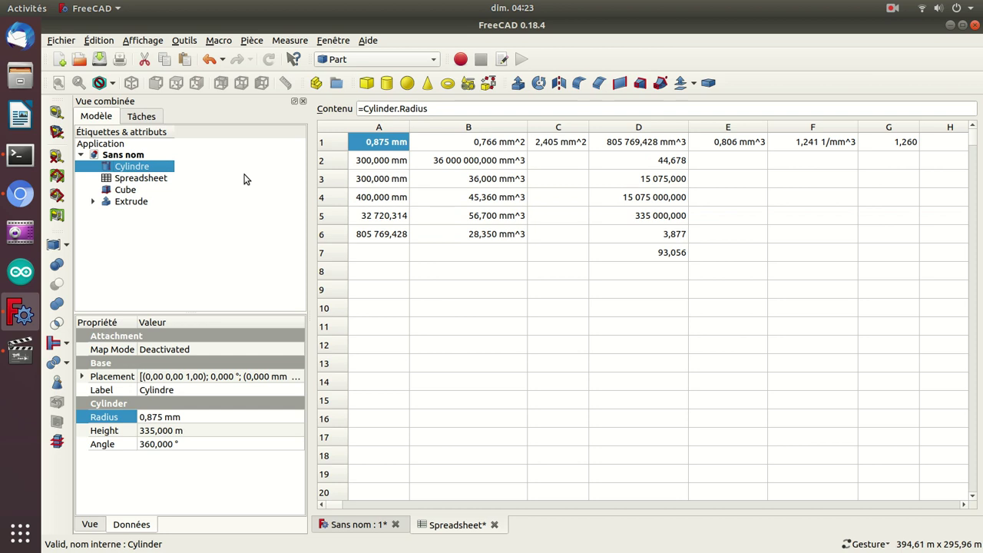
click(491, 146)
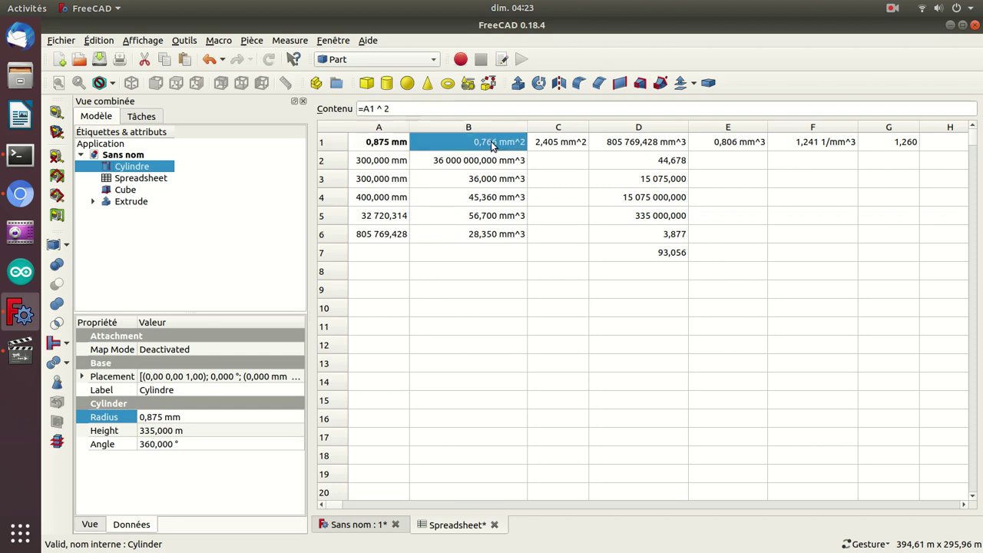
click(553, 146)
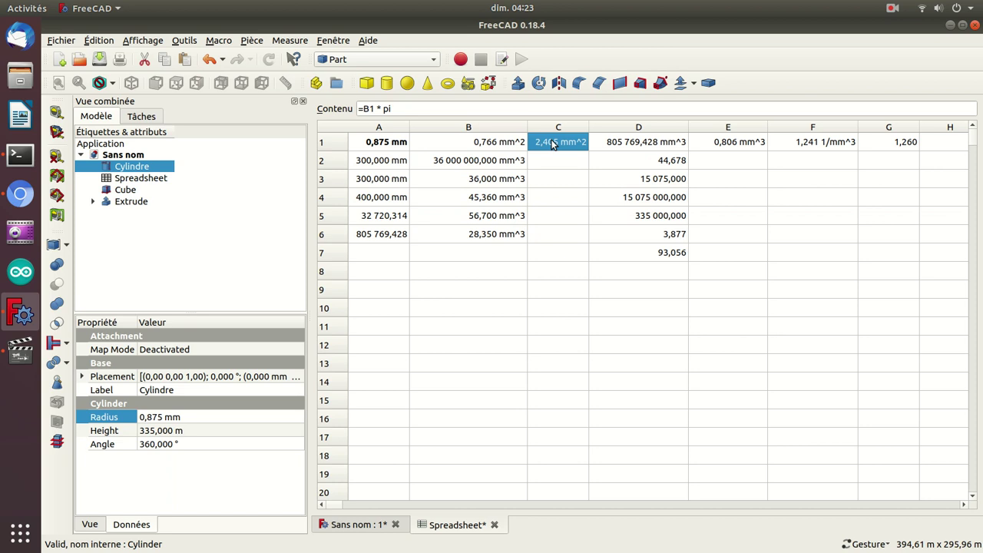
click(612, 144)
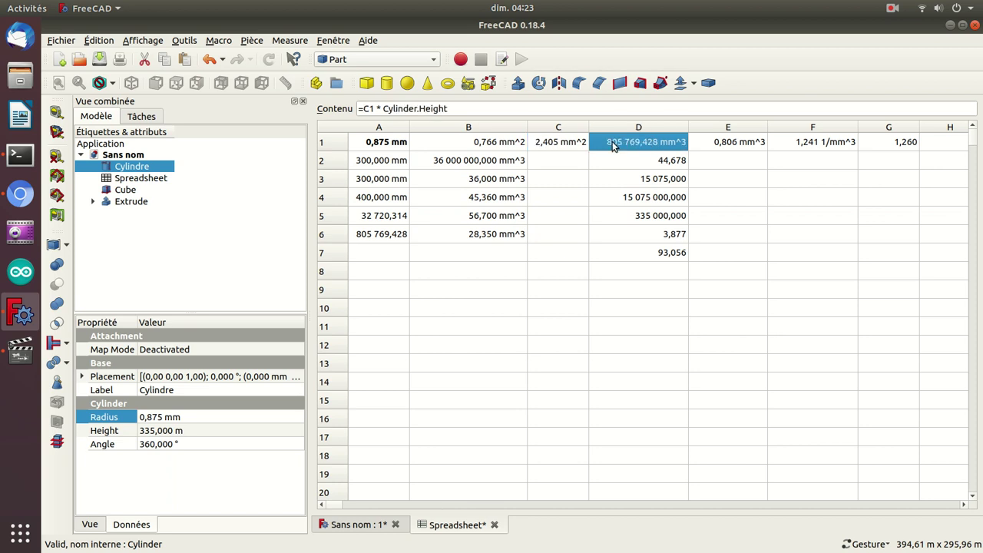
click(375, 240)
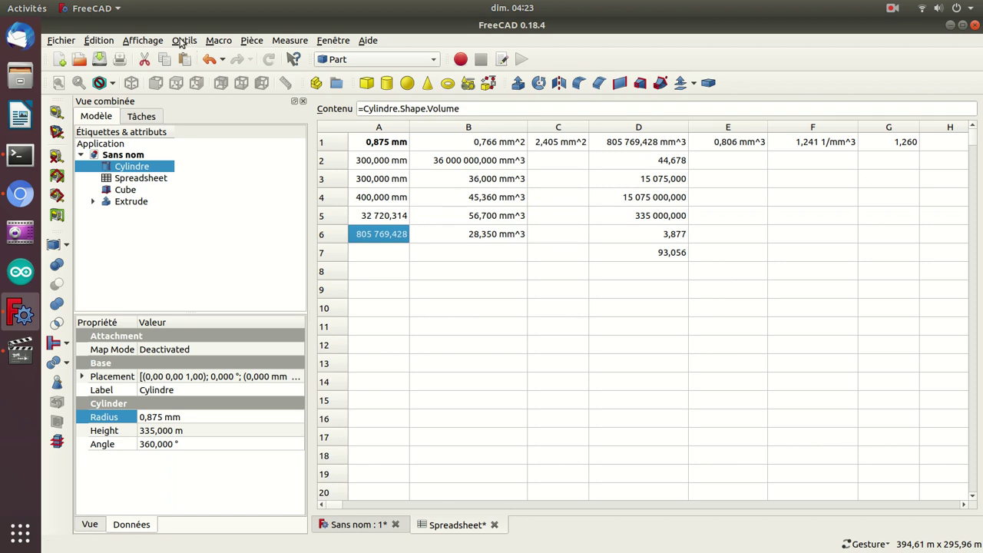
Look over the unit system list in the Units preferences and close without changes.
click(104, 43)
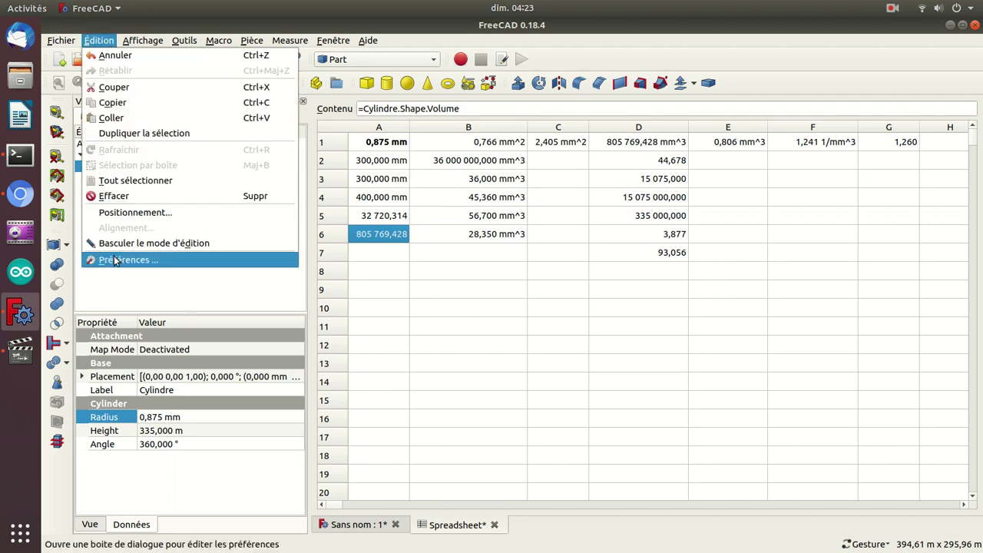
click(114, 260)
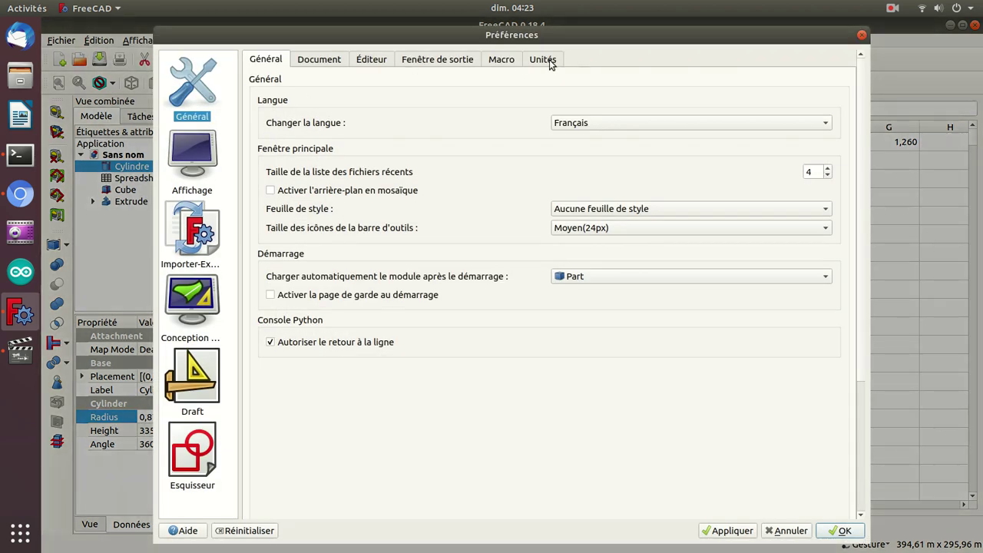
click(550, 61)
click(605, 107)
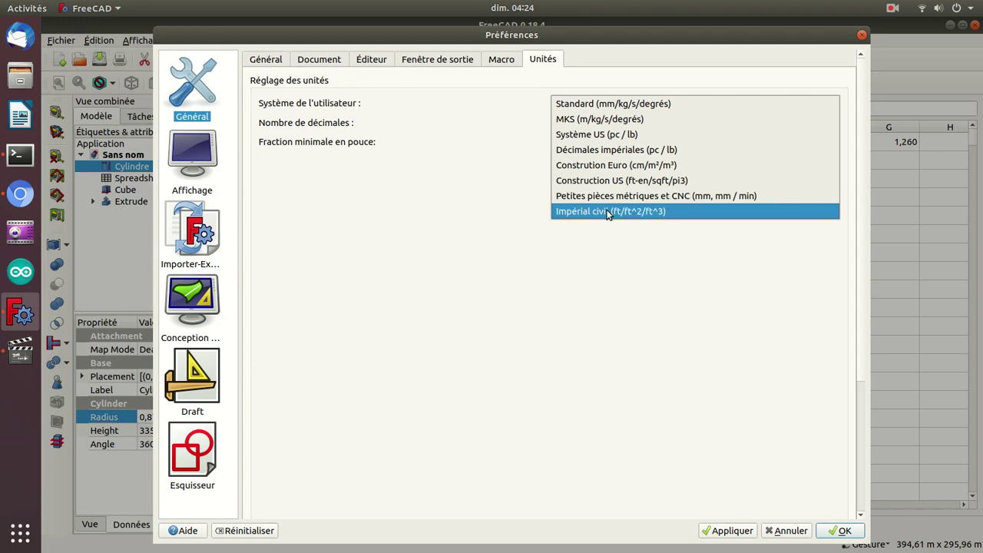
click(774, 494)
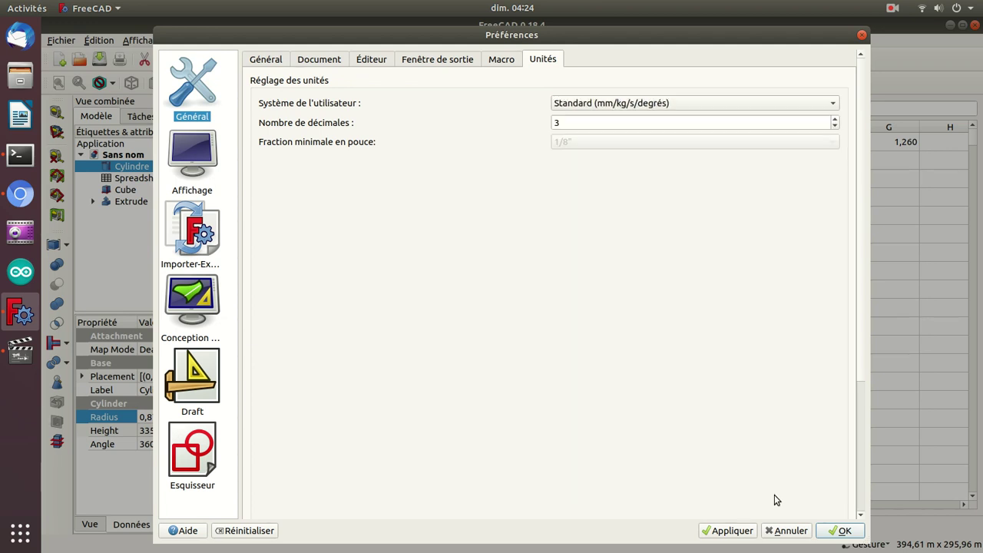
key(Escape)
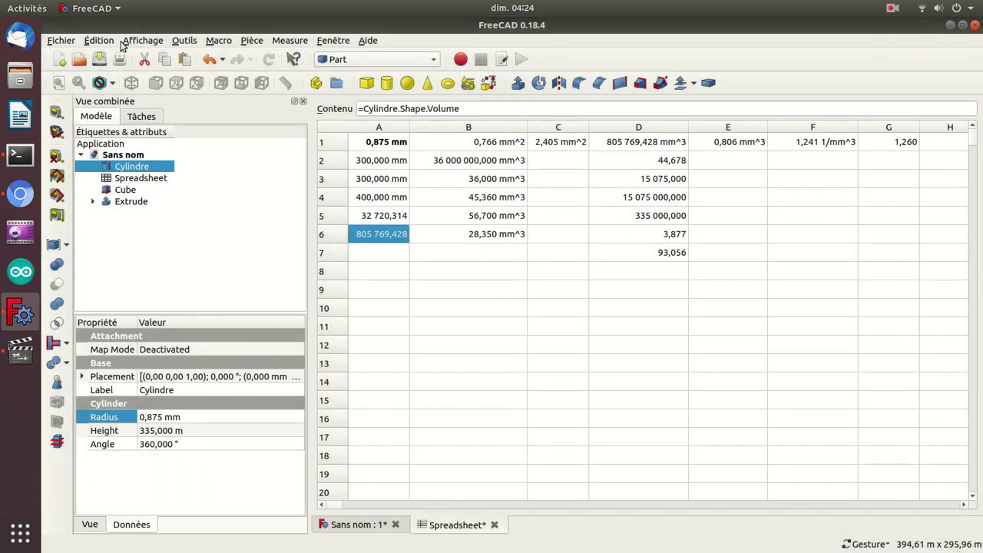
Set the number of decimals to 2 in the Units preferences.
click(112, 43)
click(141, 261)
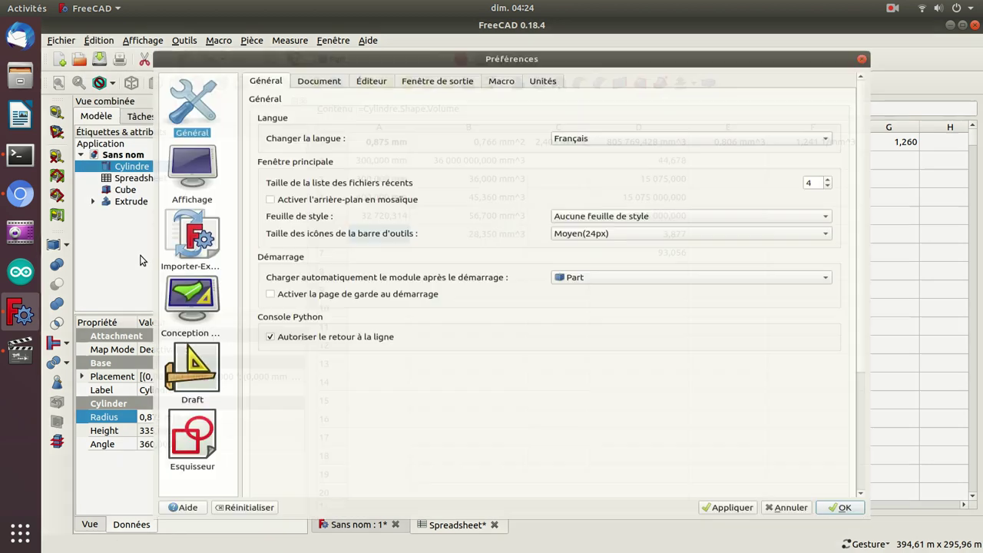
click(548, 61)
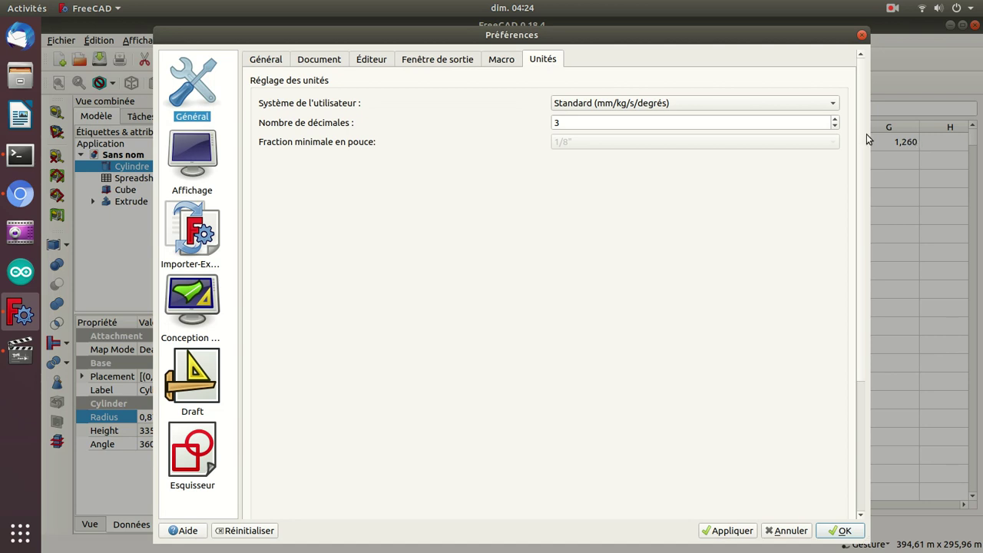
click(788, 121)
key(BackSpace)
text(2)
key(Return)
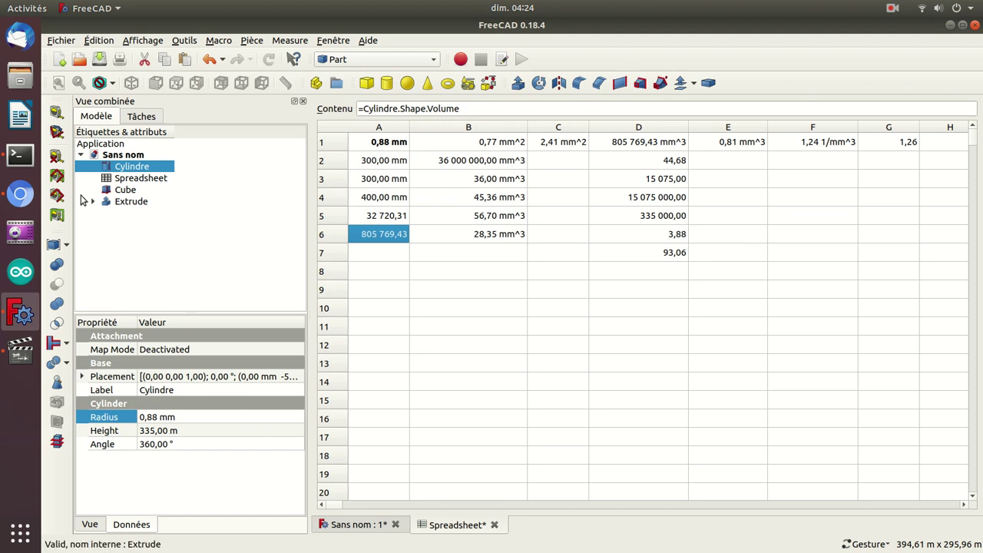
Zoom and pan the 3D view to frame the cube, tall cylinder and gear.
click(364, 525)
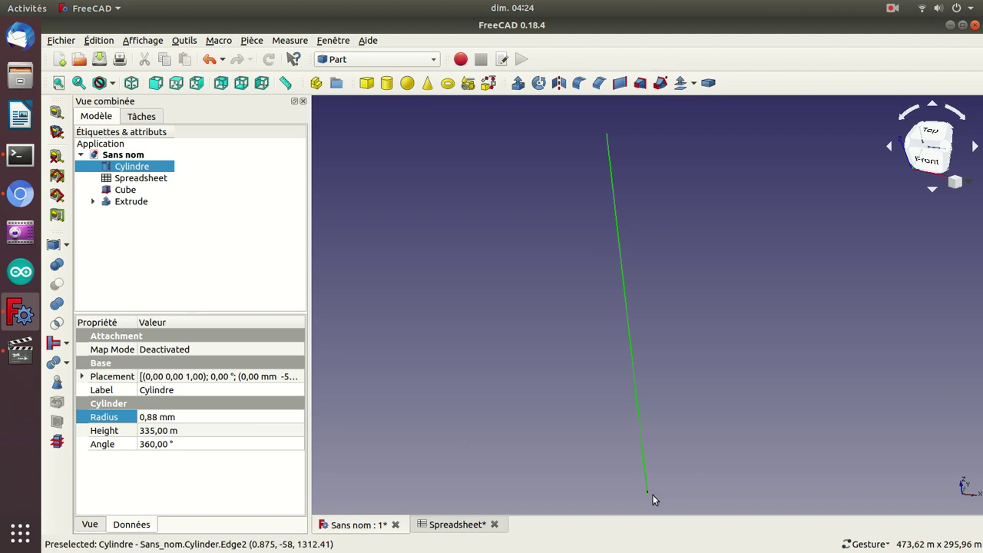
scroll(645, 491, down, 3)
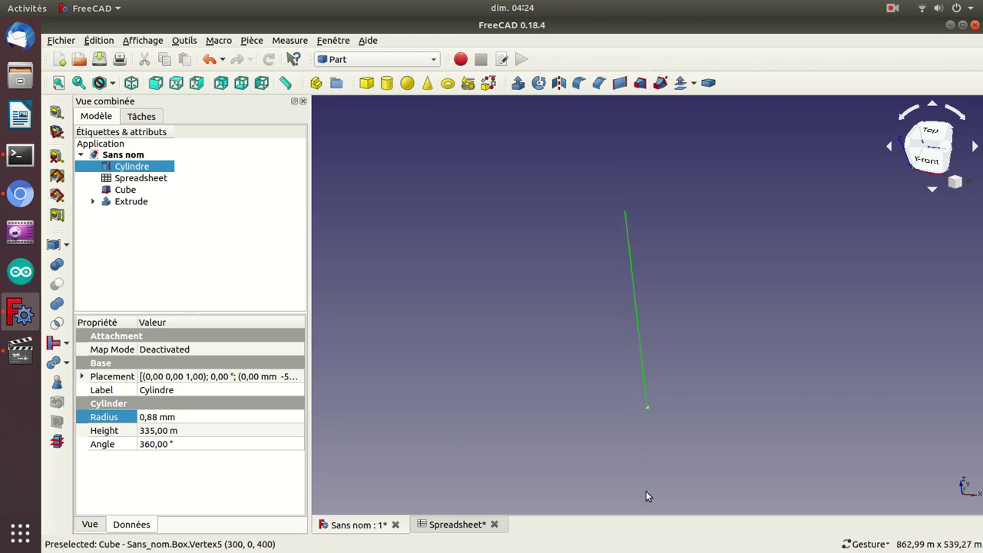
scroll(645, 491, up, 3)
scroll(645, 491, up, 1)
key(Down)
key(Down)
key(Down)
key(Down)
scroll(646, 496, up, 3)
key(Down)
key(Down)
key(Down)
key(Down)
key(Page_Up)
key(Page_Up)
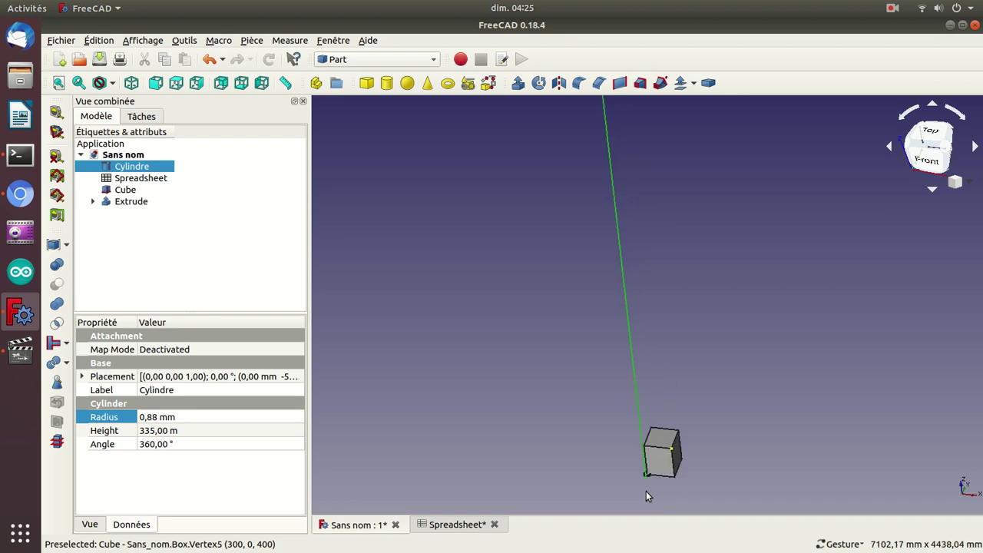
key(Down)
key(Page_Up)
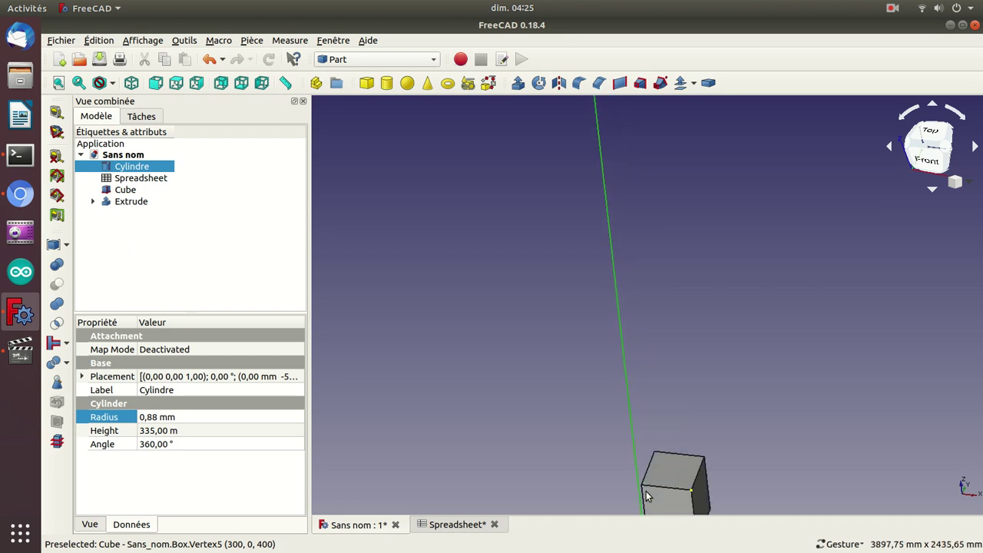
key(Down)
key(Down)
key(Down)
key(Page_Up)
key(Page_Up)
key(Up)
key(Up)
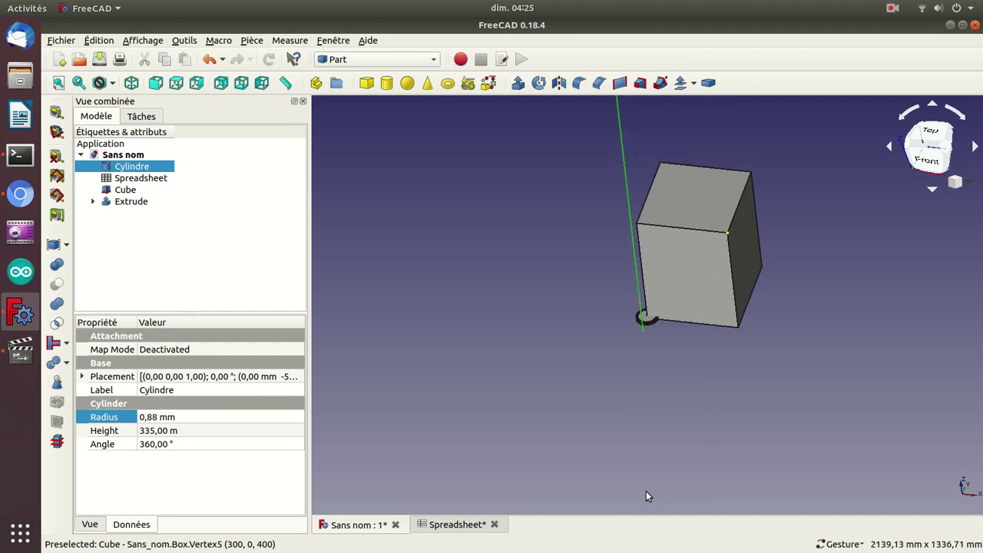
key(Page_Up)
key(Page_Up)
key(Up)
key(Up)
key(Down)
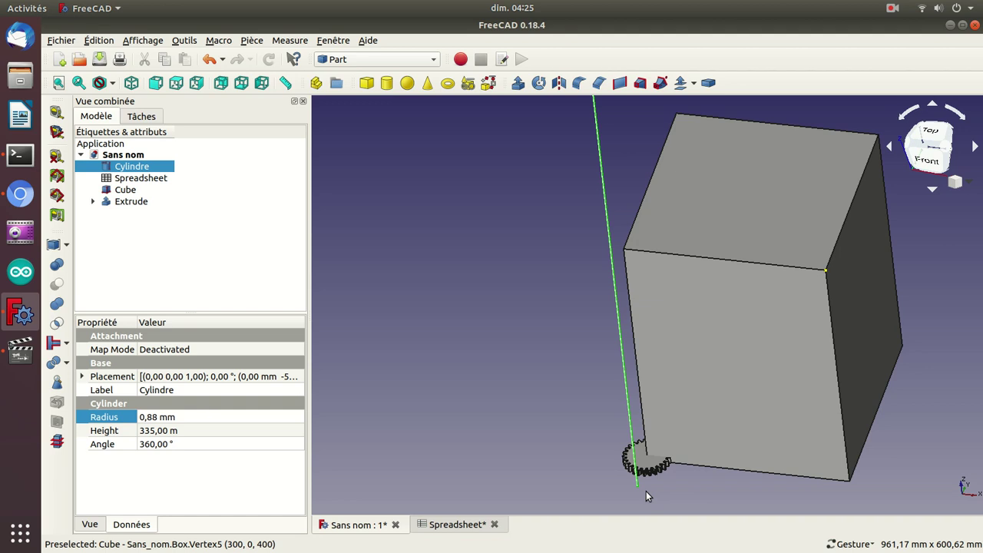
Return to the spreadsheet, where A6 now reads 805 769,43.
click(472, 525)
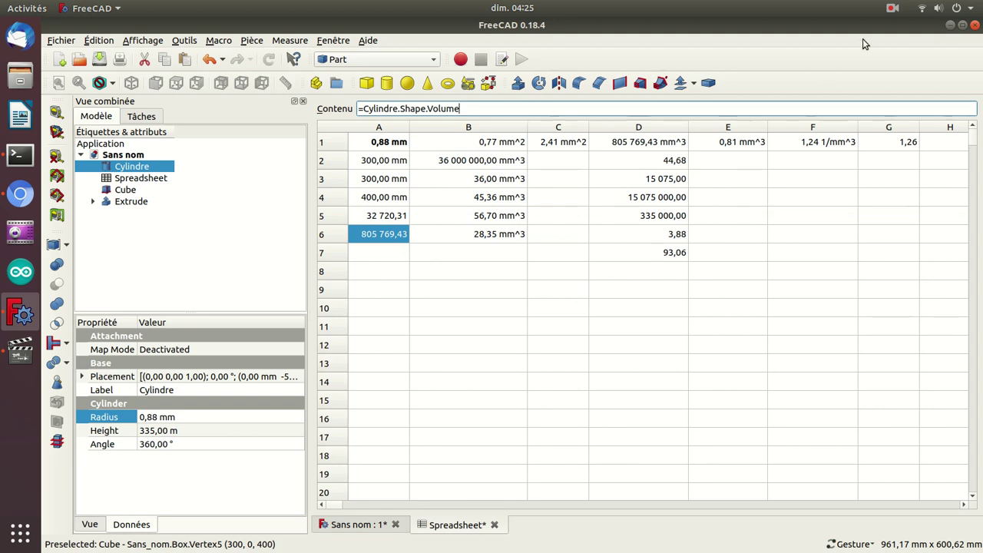
click(892, 9)
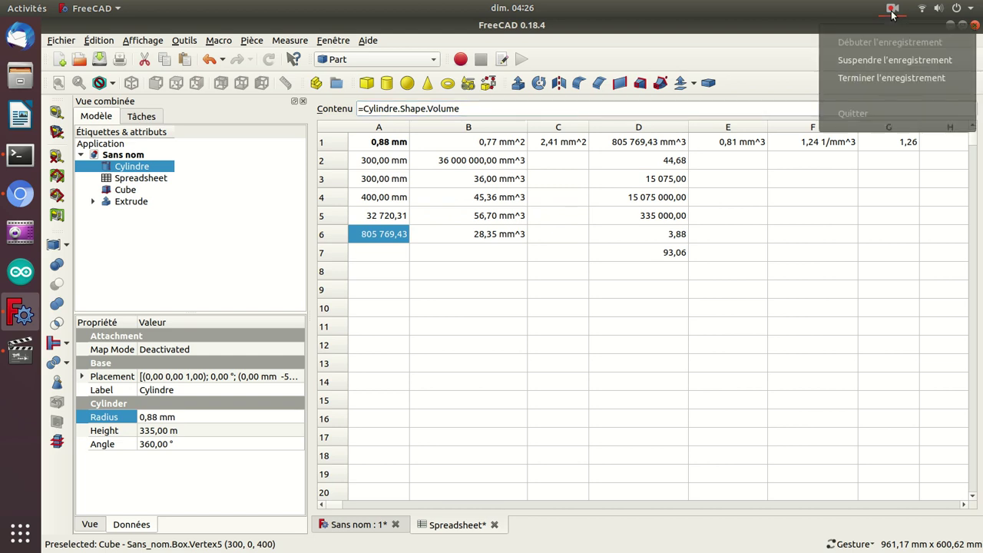